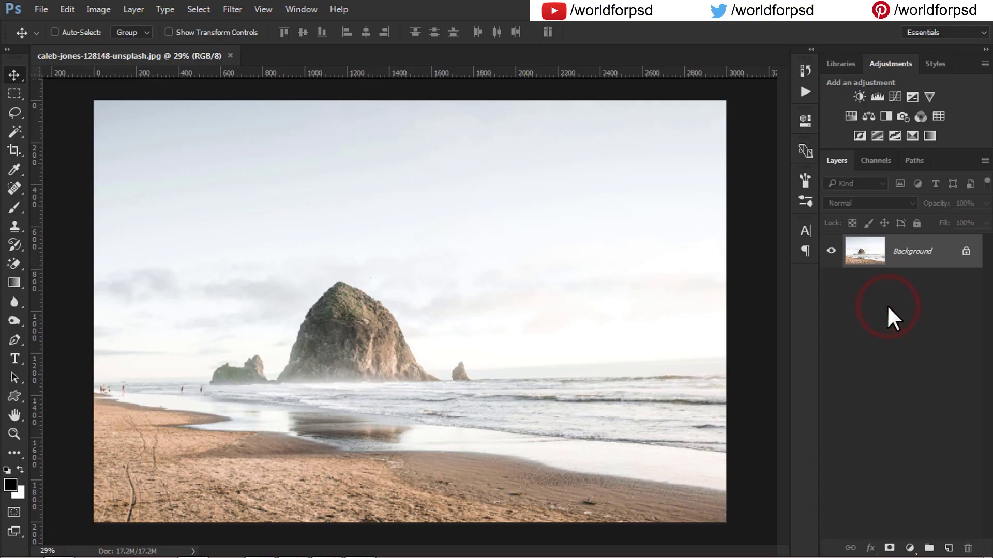
# - Duplicate the Background layer as Background copy, hide the original Background, and select the copy
pyautogui.rightClick(910, 248)
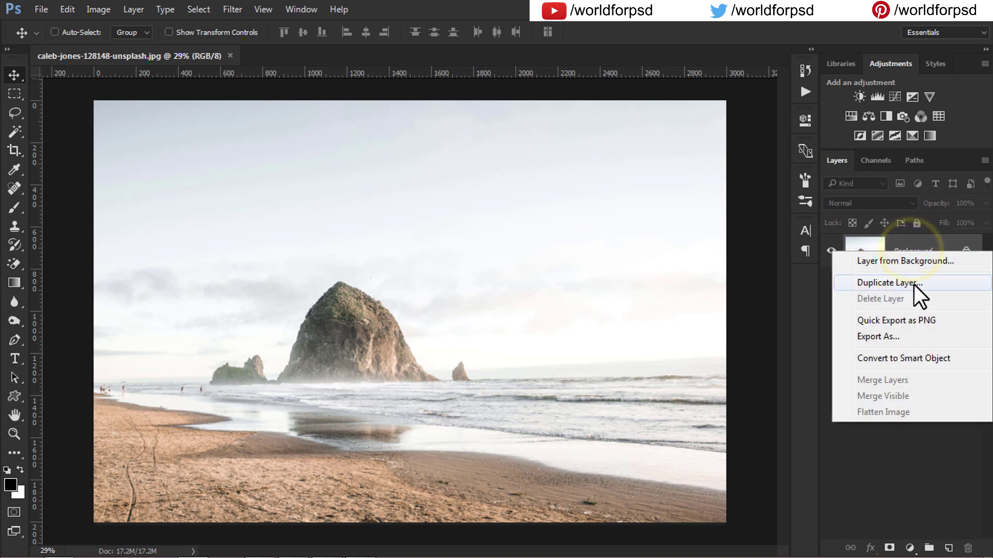
pyautogui.click(920, 284)
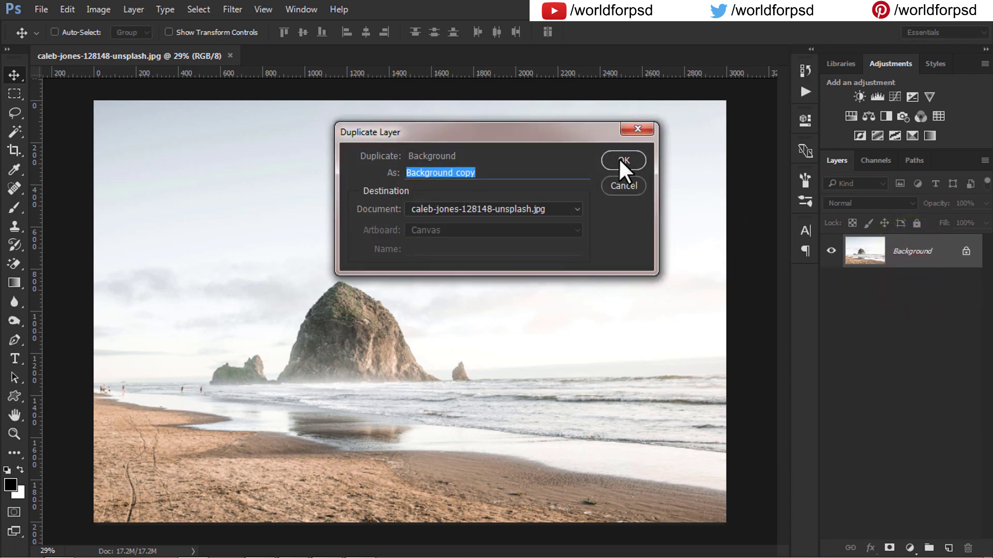
pyautogui.click(620, 160)
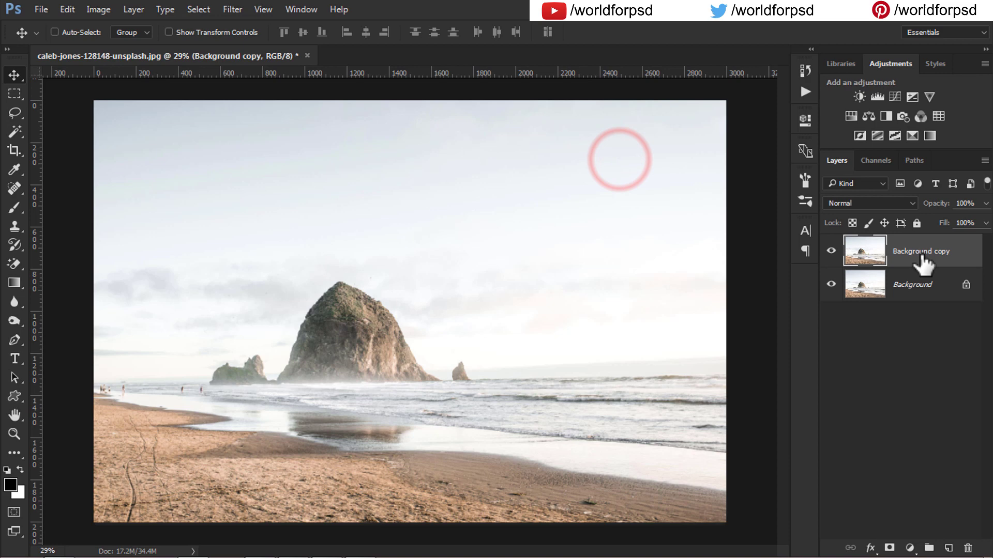
pyautogui.click(830, 283)
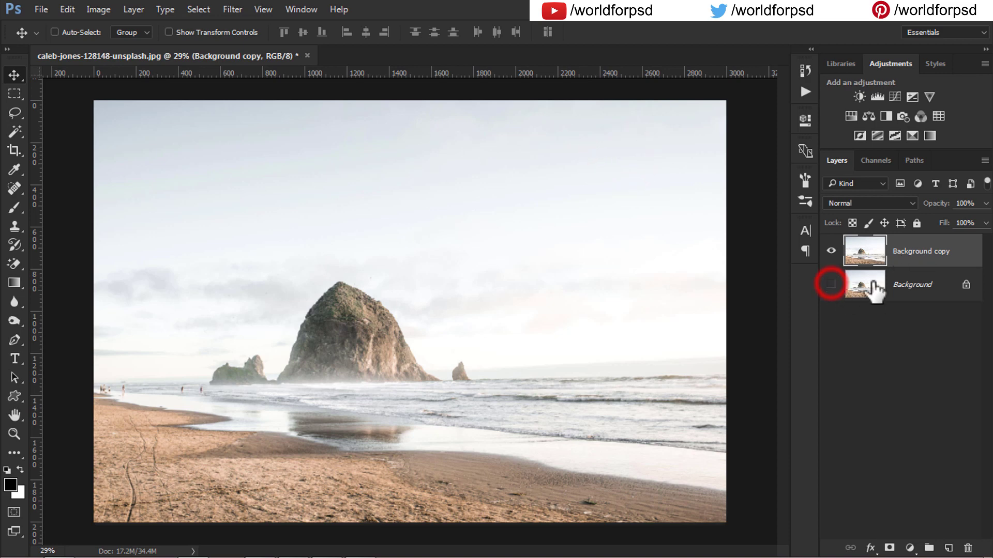
pyautogui.click(869, 284)
pyautogui.click(871, 251)
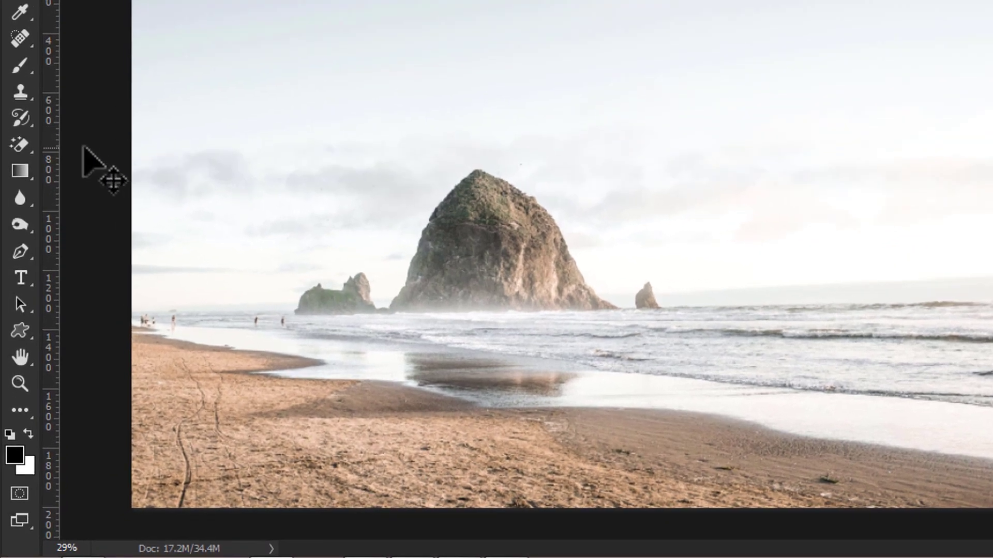
# - Erase the sky with the Magic Eraser Tool, then undo because it also removed the sea
pyautogui.click(34, 146)
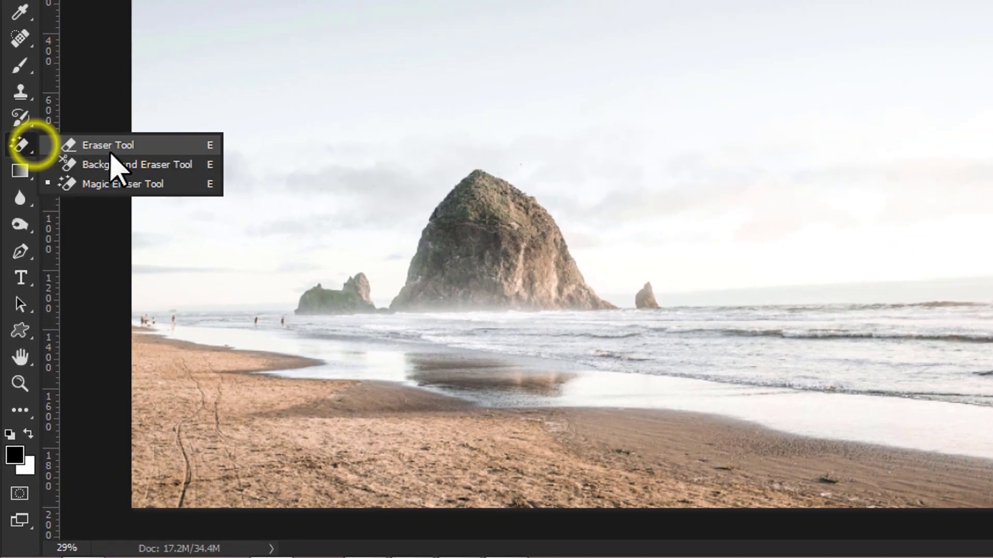
pyautogui.click(154, 185)
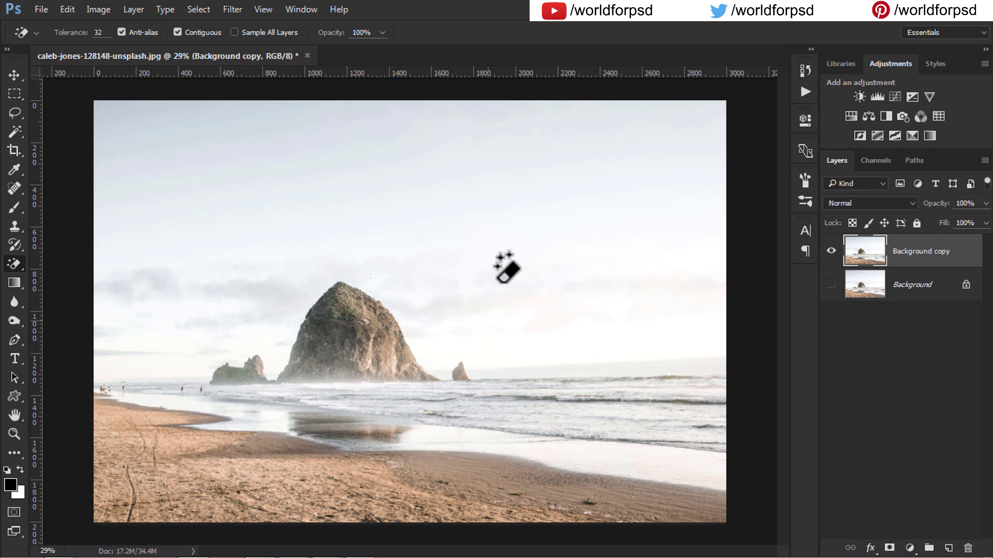
pyautogui.click(510, 163)
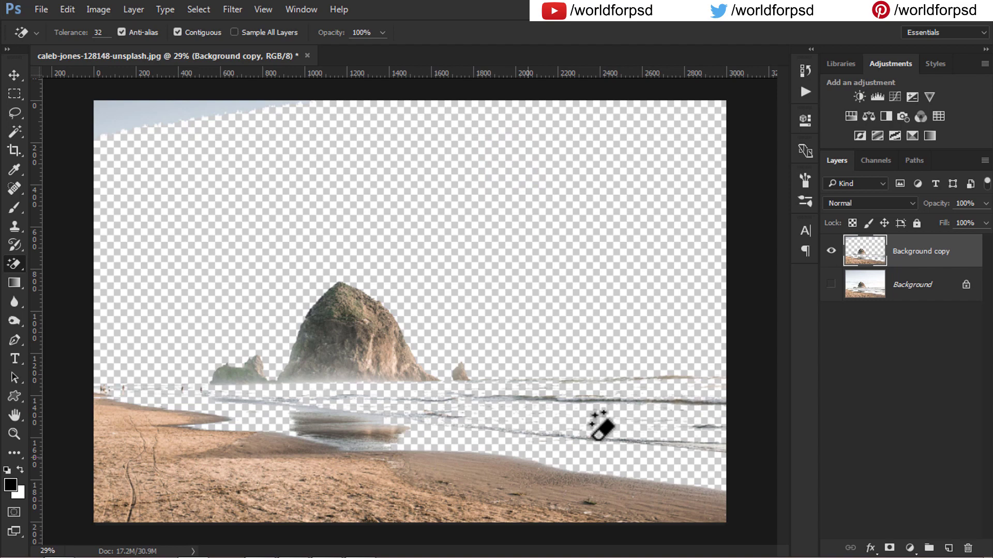
pyautogui.hotkey('ctrl', 'z')
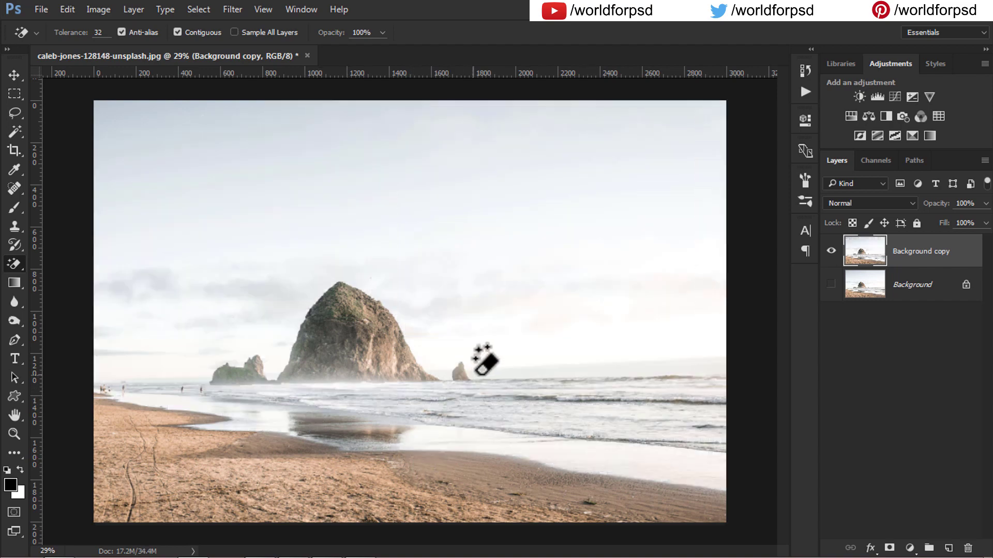
# - Erase the sky above the horizon, the upper-left sky, and the leftover grey cloud patches
pyautogui.click(511, 365)
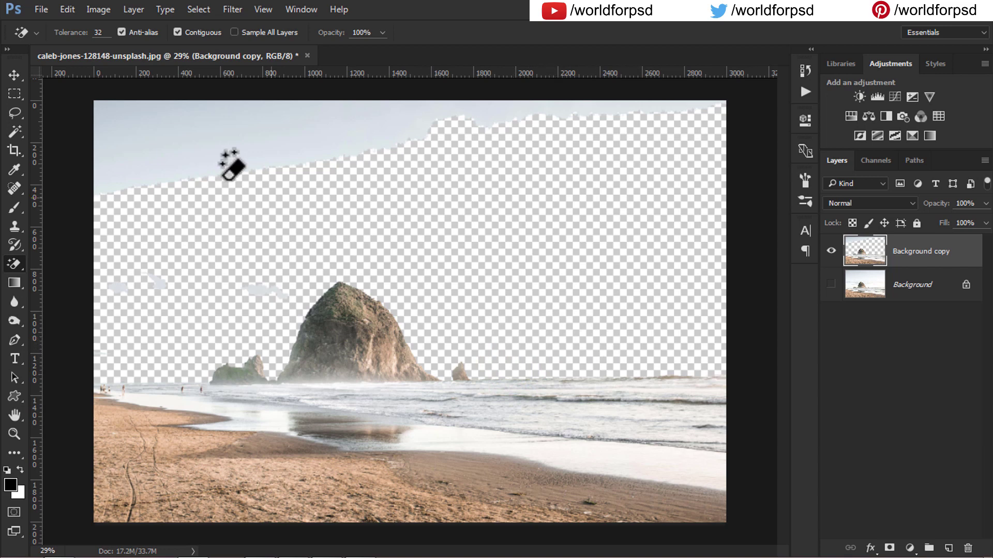
pyautogui.click(149, 136)
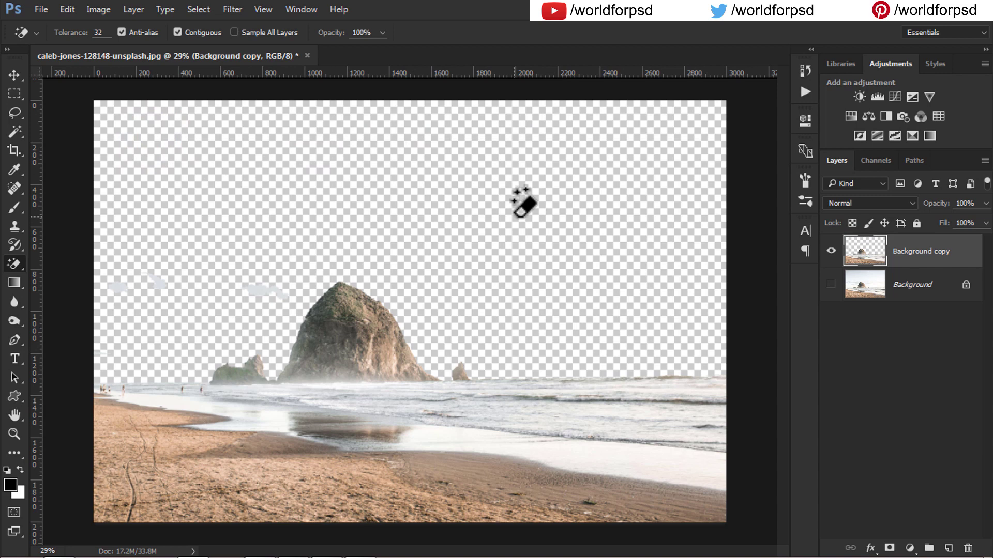
pyautogui.click(258, 289)
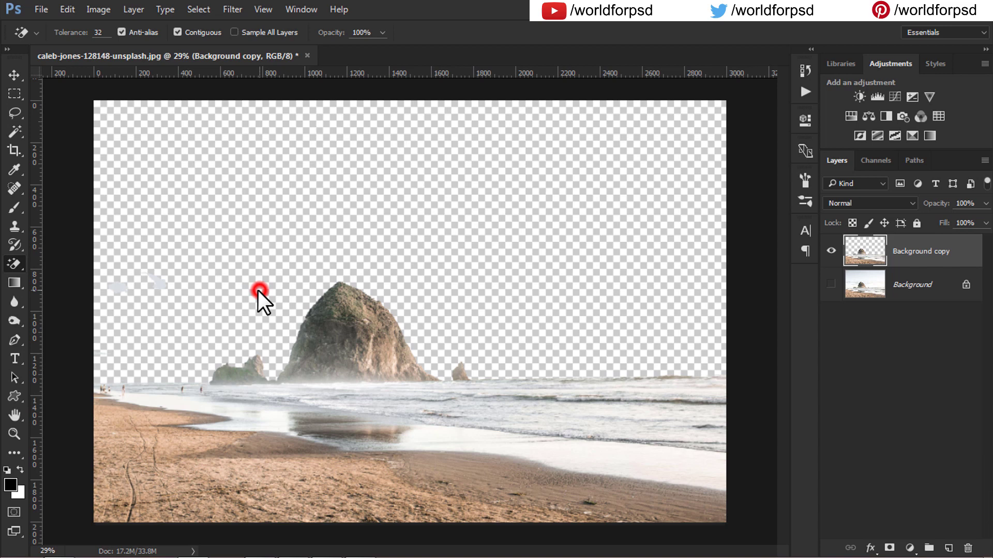
pyautogui.click(122, 286)
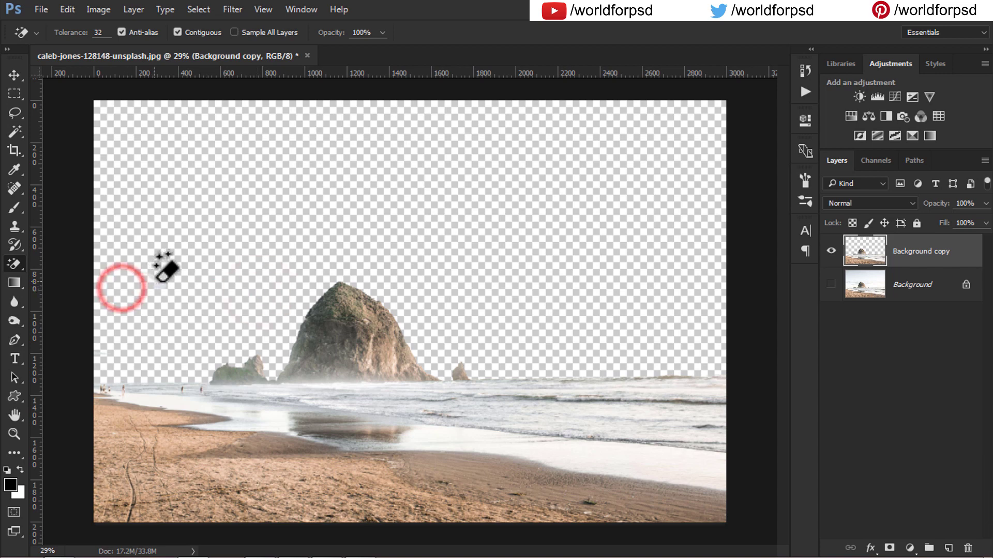
pyautogui.click(157, 282)
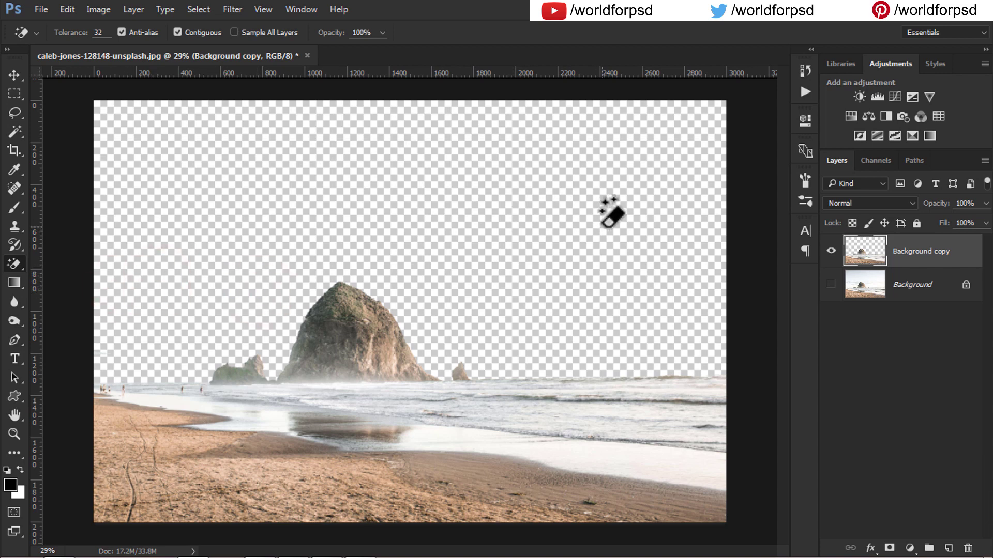
# - Toggle the original Background's visibility to compare it with the cutout, leaving it hidden
pyautogui.click(830, 284)
pyautogui.click(830, 283)
pyautogui.click(830, 284)
pyautogui.click(831, 284)
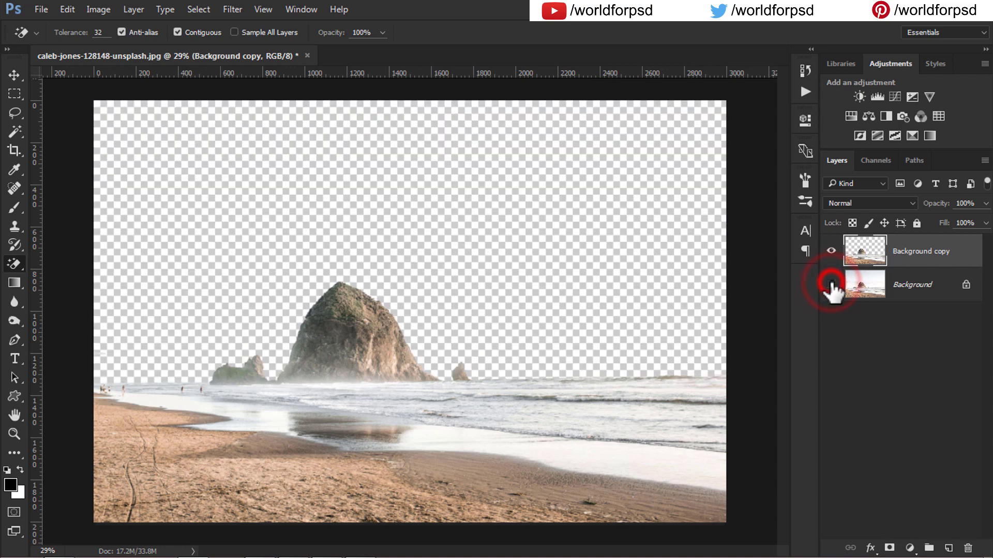
pyautogui.click(830, 283)
pyautogui.click(831, 283)
pyautogui.click(830, 283)
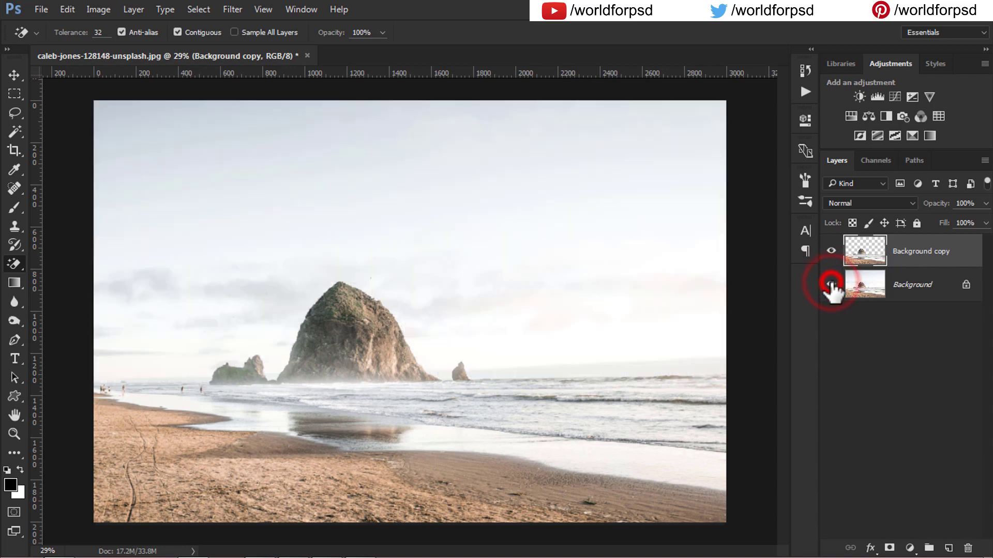
pyautogui.click(833, 284)
# - Add a new empty layer above Background and name it sky
pyautogui.click(854, 285)
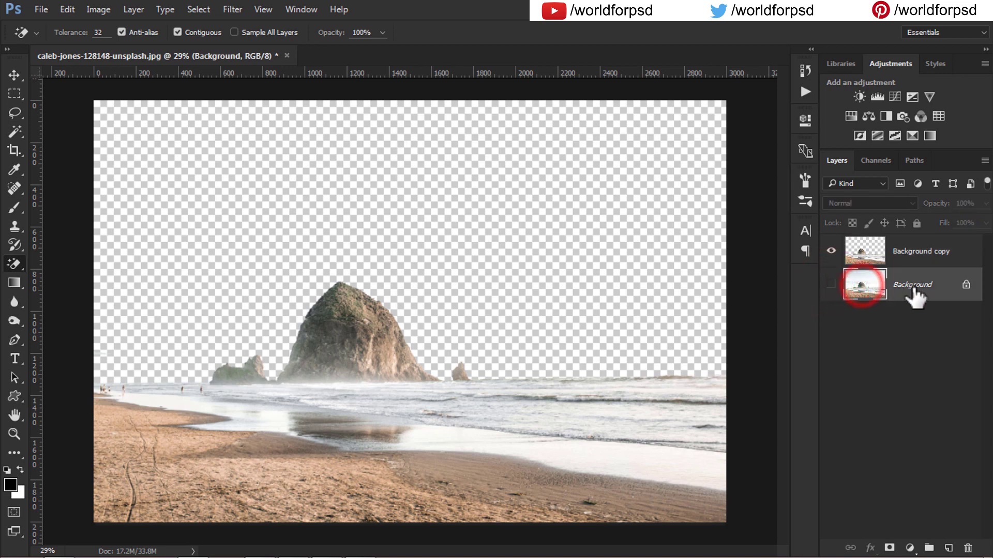
pyautogui.click(949, 548)
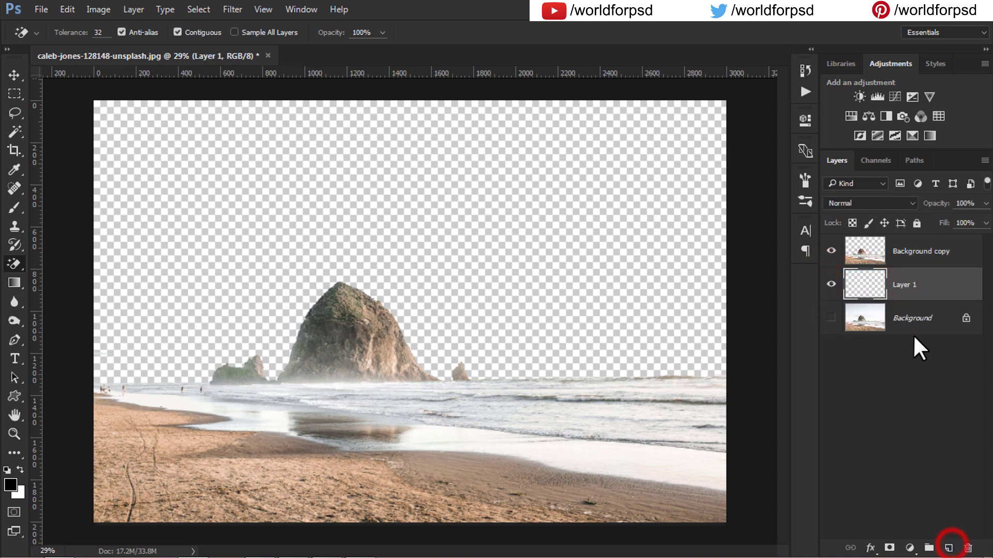
pyautogui.write('s')
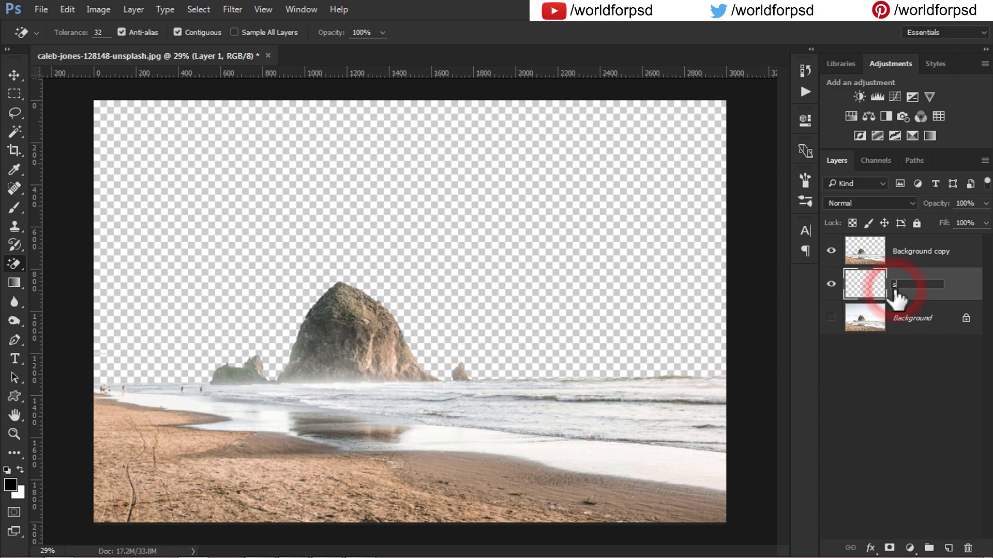
pyautogui.write('ky')
pyautogui.press('Return')
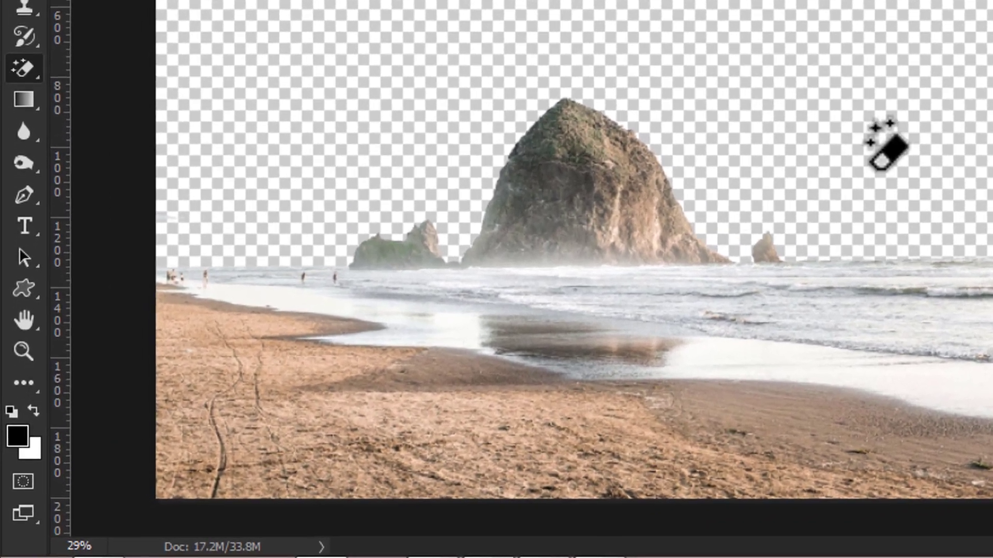
# - Switch to the Gradient Tool and set the foreground colour to light blue #8498ed
pyautogui.rightClick(22, 104)
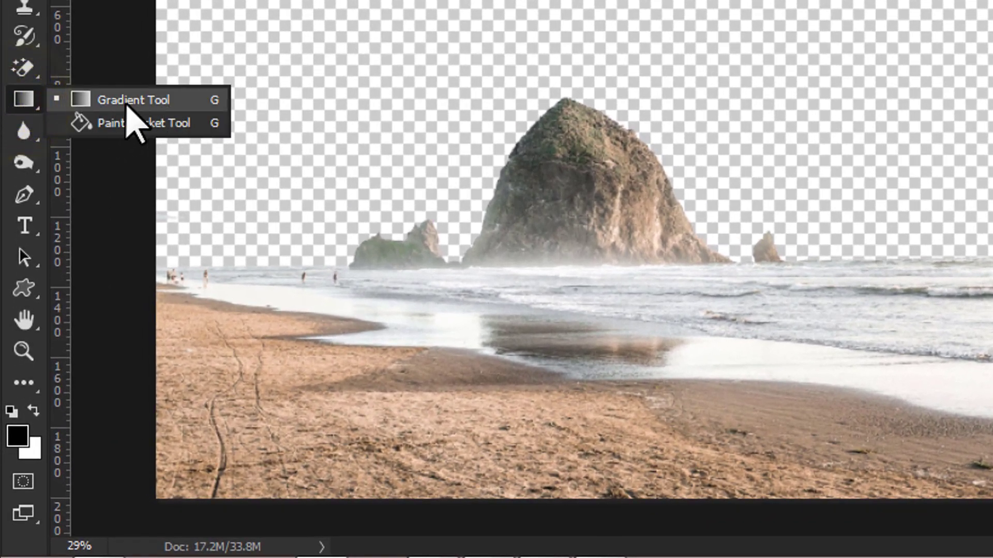
pyautogui.click(155, 100)
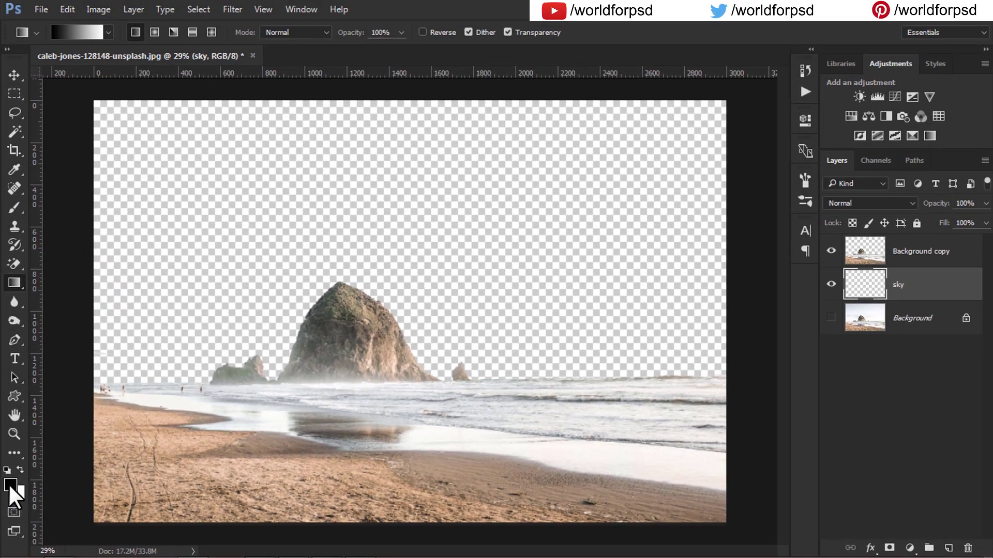
pyautogui.click(17, 439)
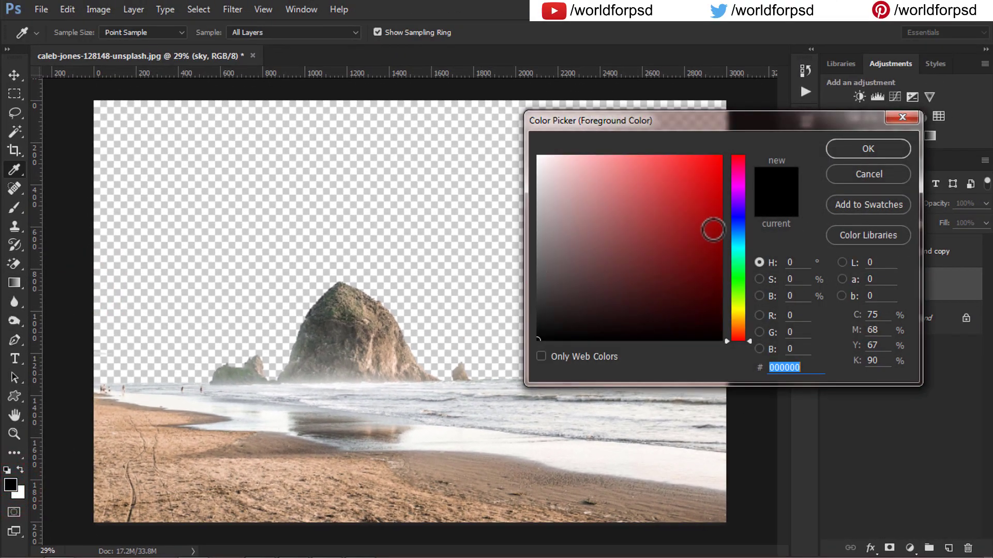
pyautogui.click(738, 224)
pyautogui.click(643, 174)
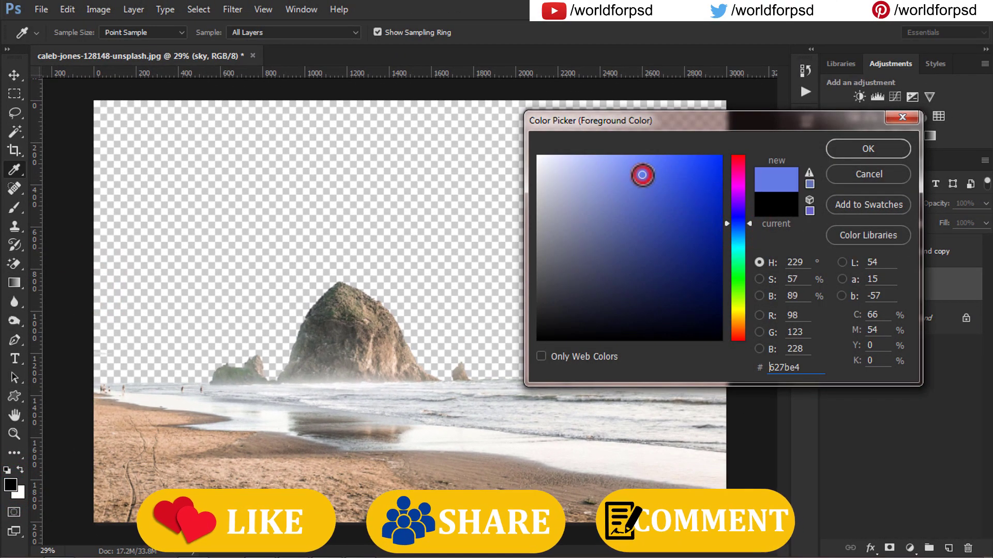
pyautogui.moveTo(643, 175); pyautogui.dragTo(619, 169)
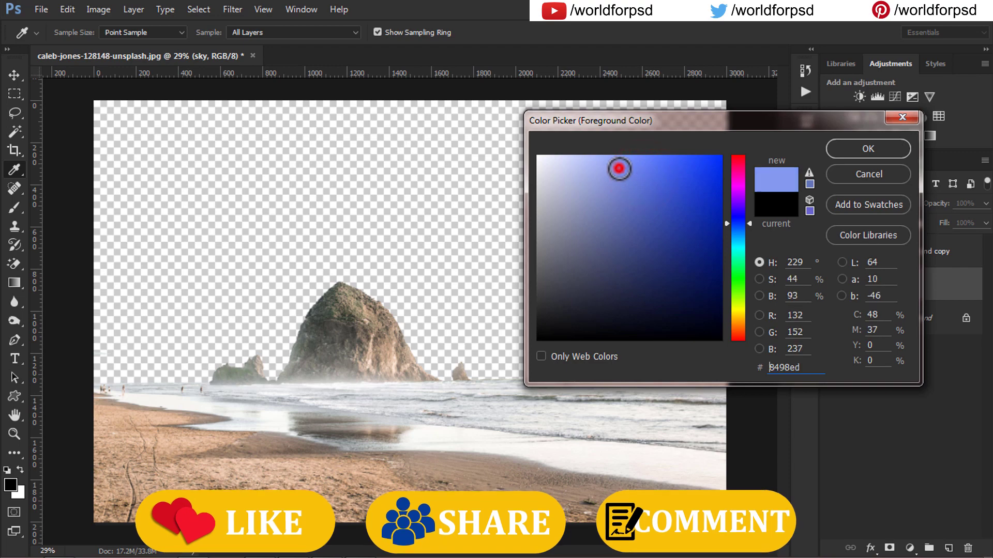
pyautogui.click(835, 154)
pyautogui.press('g')
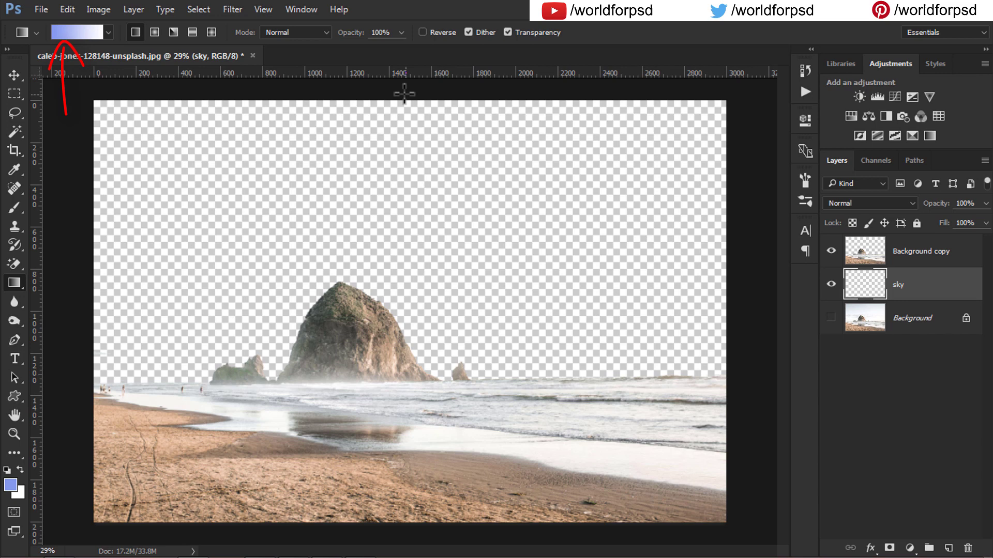
# - Drag the light-blue-to-white gradient on the sky layer from the canvas top down to the horizon
pyautogui.moveTo(399, 91); pyautogui.dragTo(396, 312)
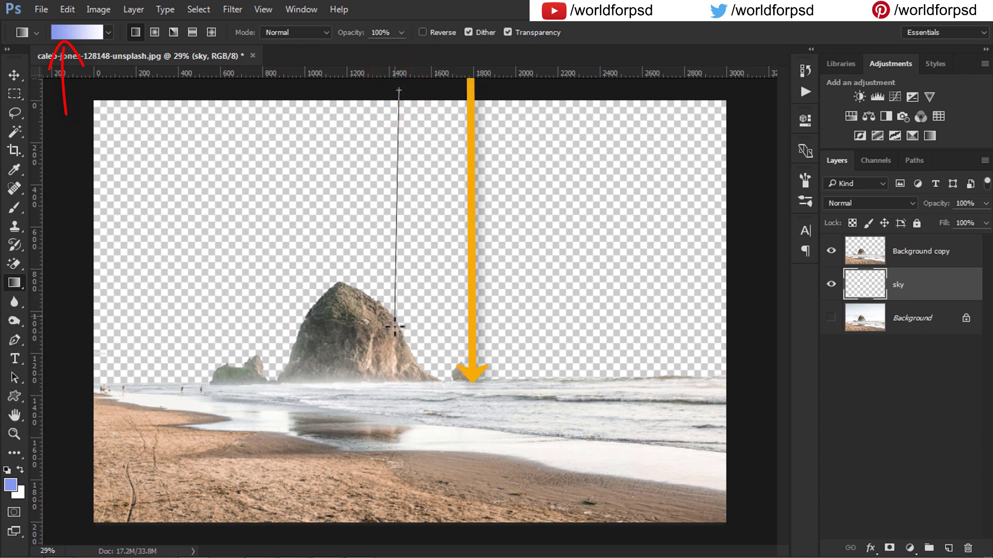
pyautogui.moveTo(396, 347); pyautogui.dragTo(394, 396)
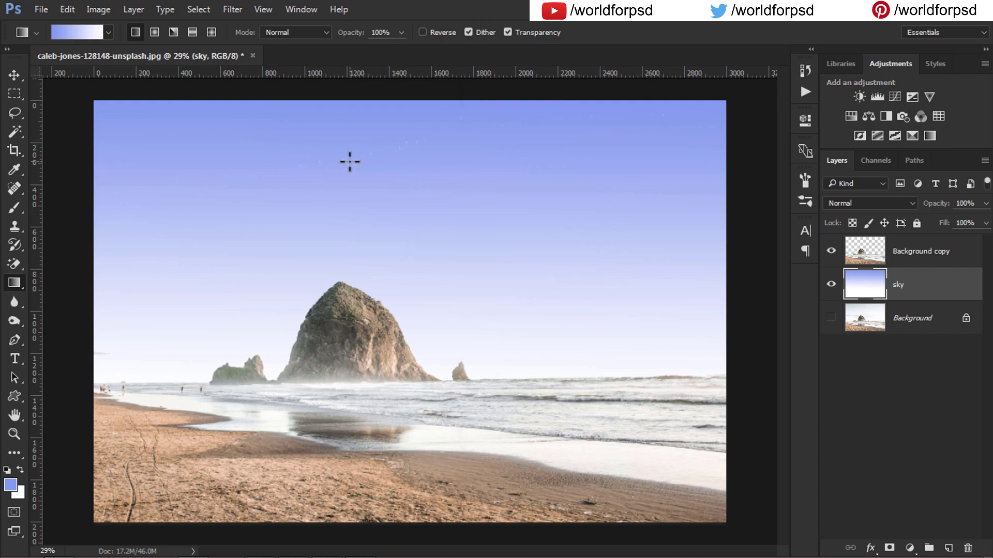
pyautogui.press('z')
pyautogui.click(337, 143)
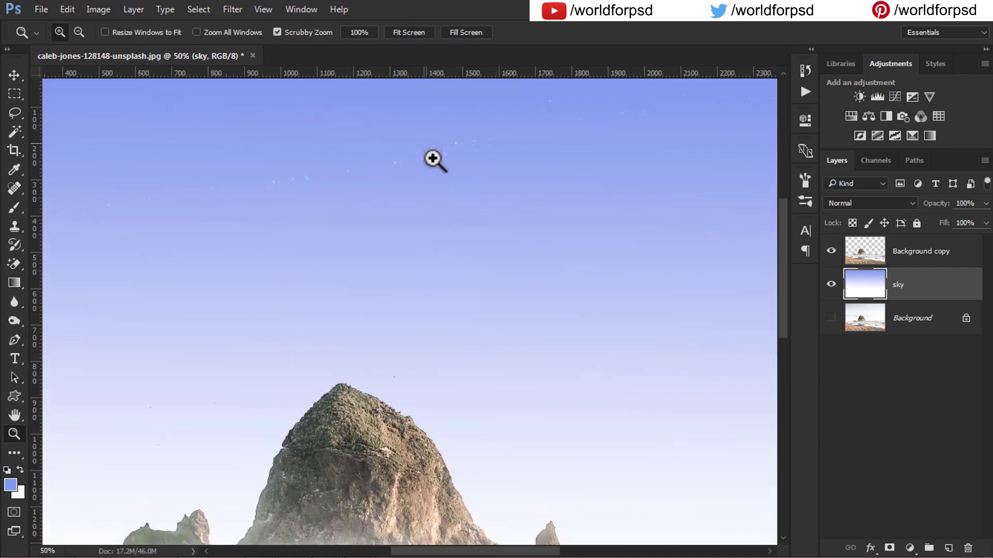
pyautogui.rightClick(438, 149)
pyautogui.click(461, 156)
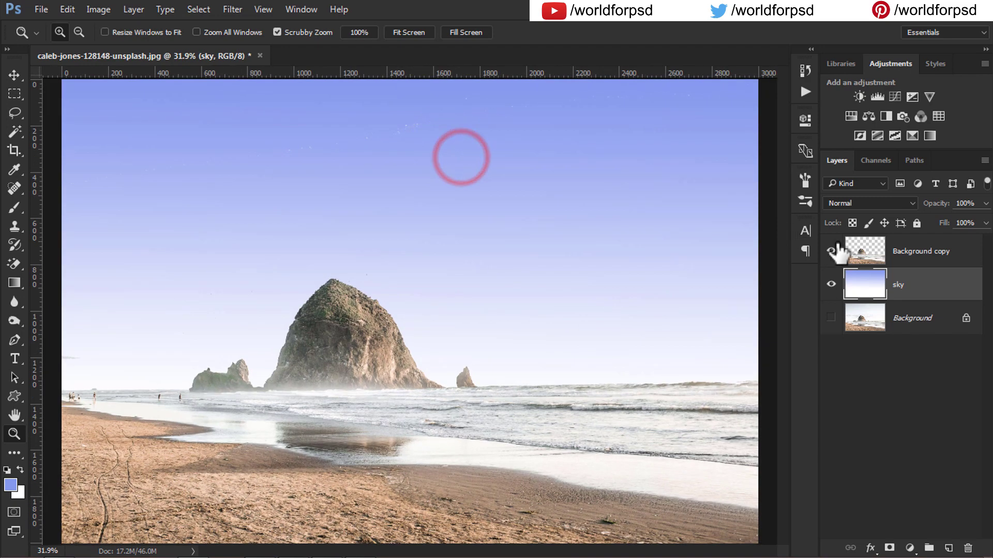
# - Add a layer mask to Background copy and set up a brush painting in black
pyautogui.click(857, 251)
pyautogui.click(887, 548)
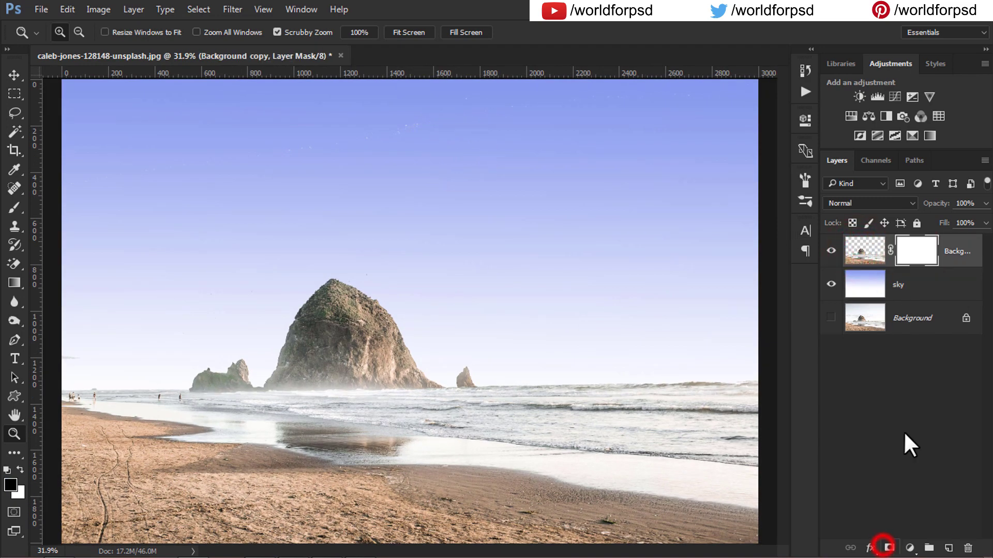
pyautogui.press('b')
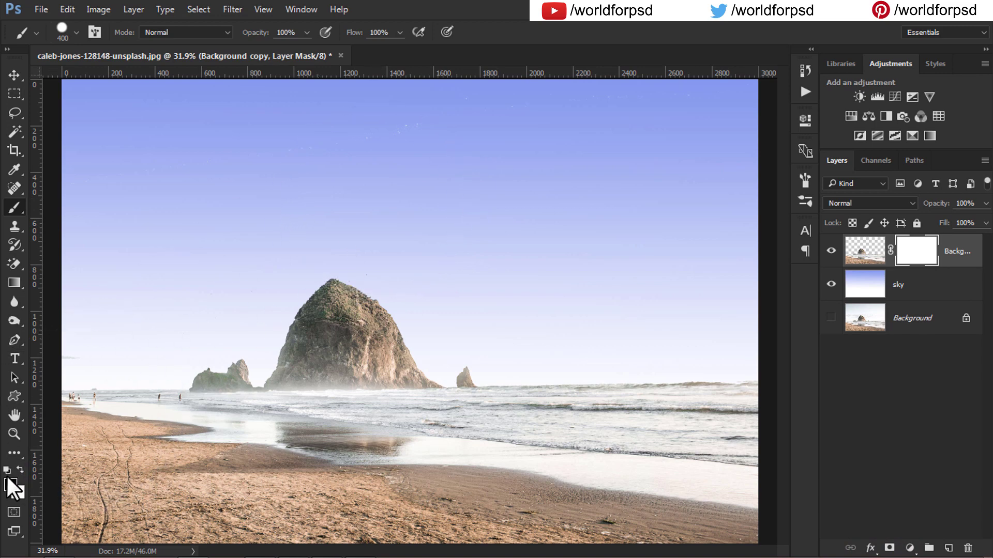
pyautogui.press('x')
# - Paint the sky area out of the mask in black, then toggle the sky layer to check
pyautogui.click(113, 188)
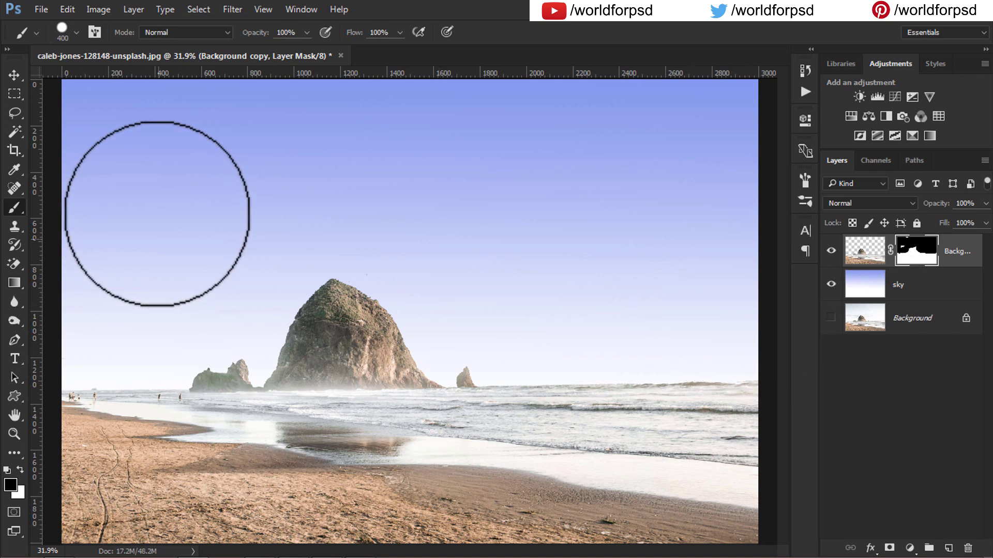
pyautogui.click(132, 215)
pyautogui.click(205, 125)
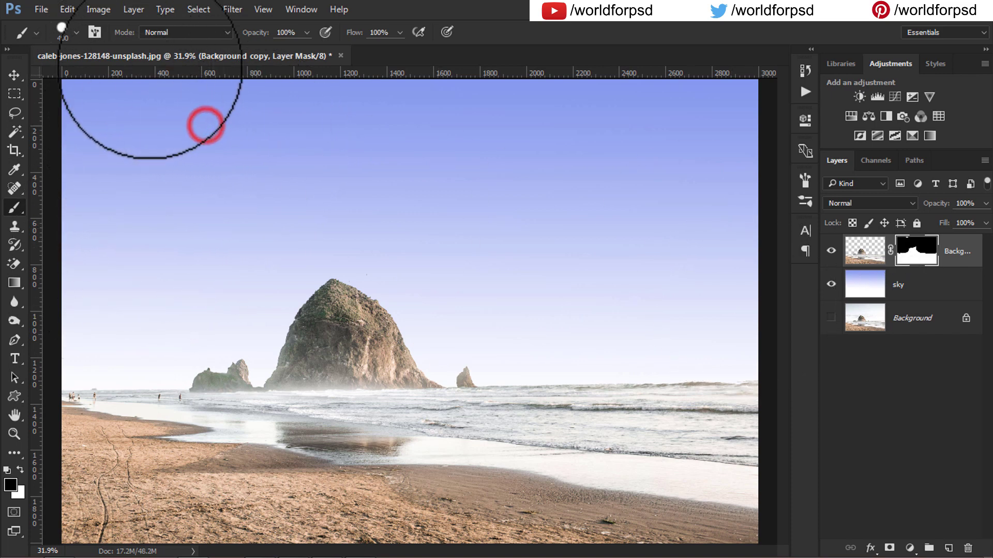
pyautogui.moveTo(106, 73); pyautogui.dragTo(150, 79)
pyautogui.click(203, 81)
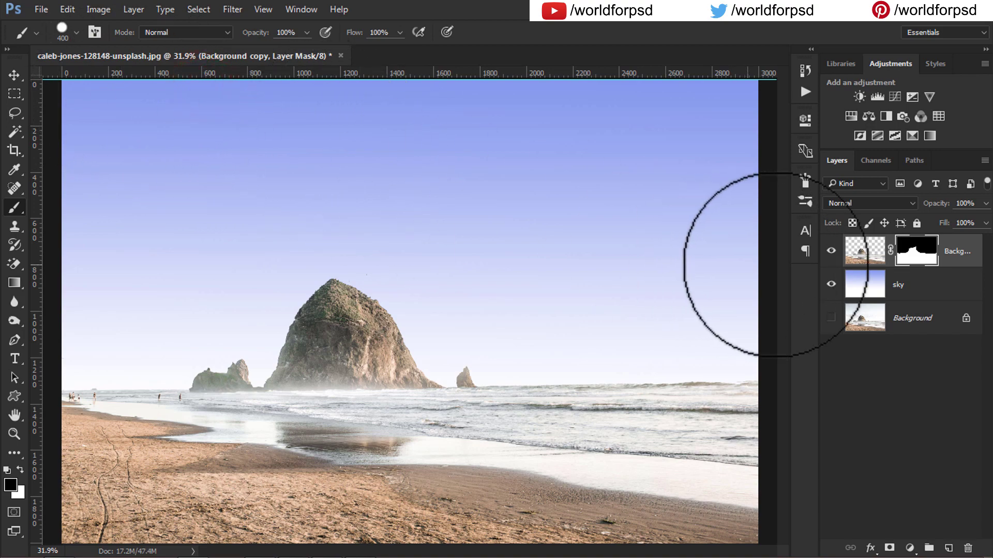
pyautogui.click(831, 284)
pyautogui.click(831, 285)
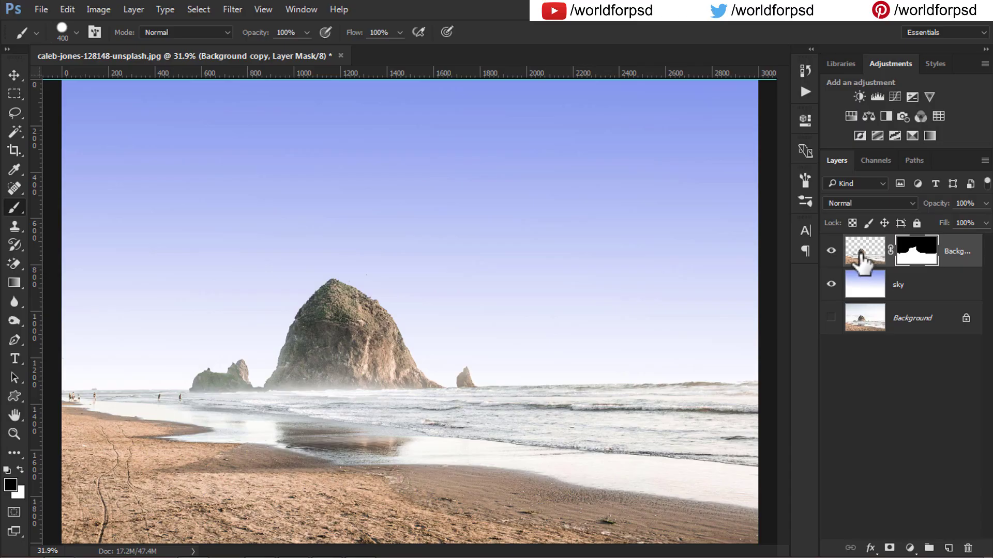
# - Add a Hue/Saturation adjustment layer above sky with Hue at +98, turning the sky pink
pyautogui.press('v')
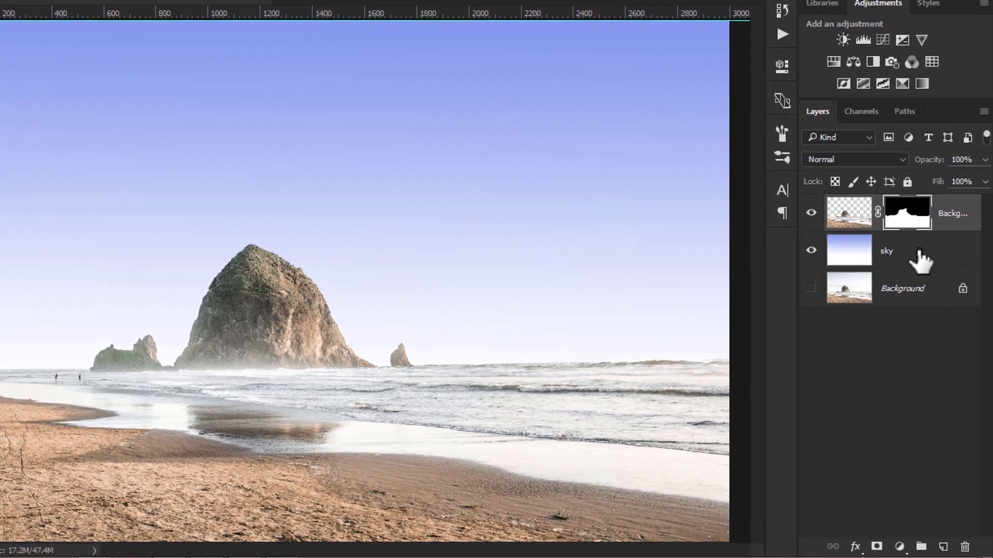
pyautogui.click(918, 290)
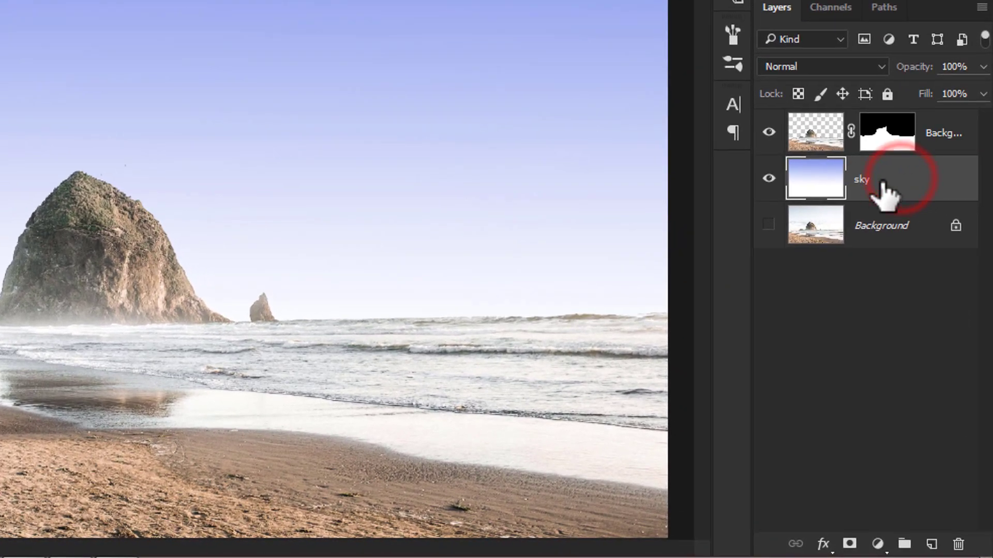
pyautogui.click(877, 544)
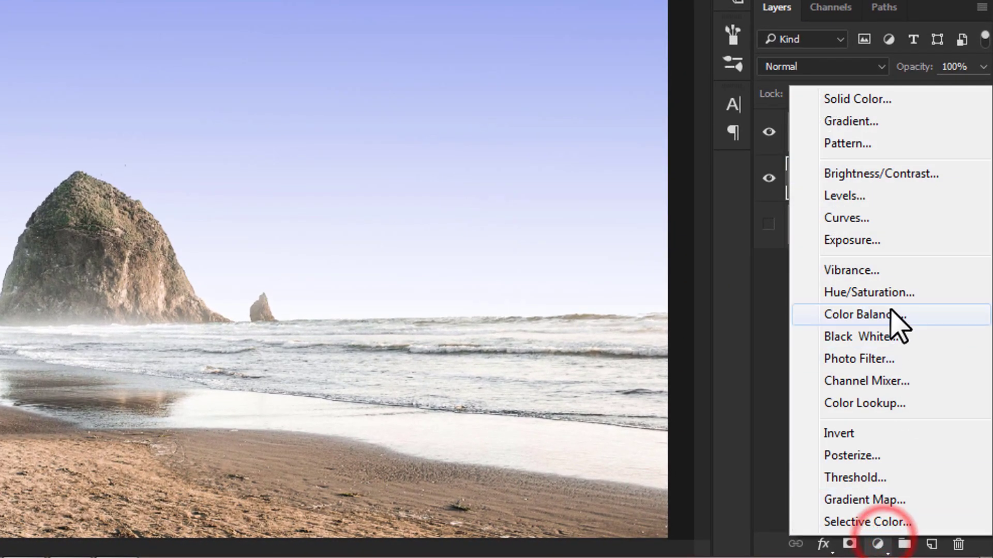
pyautogui.click(888, 294)
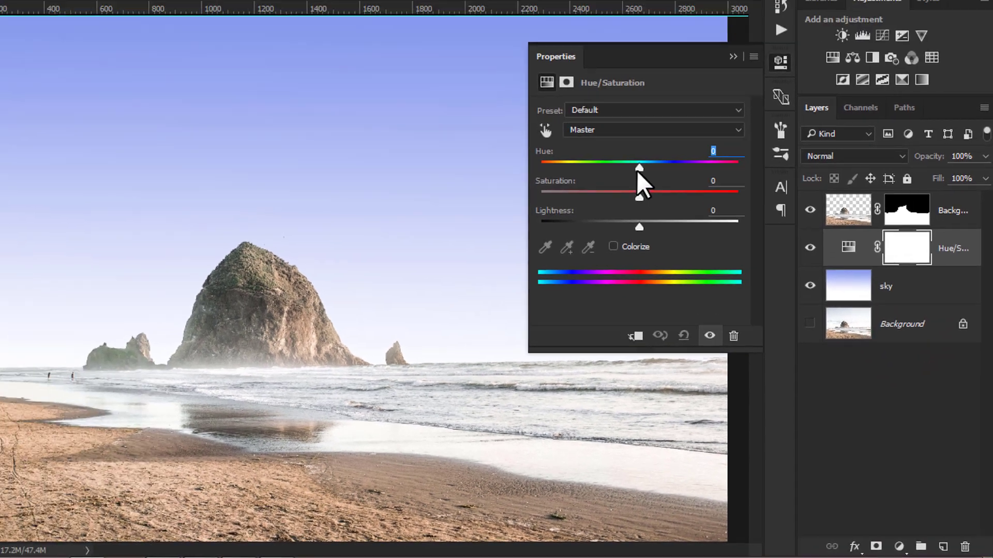
pyautogui.click(562, 83)
pyautogui.moveTo(666, 201); pyautogui.dragTo(728, 201)
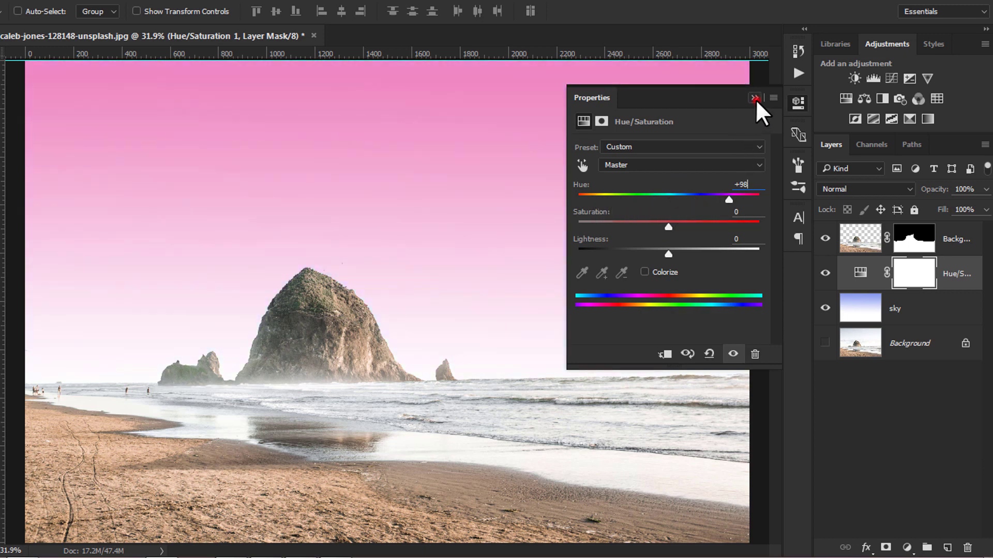
pyautogui.click(756, 98)
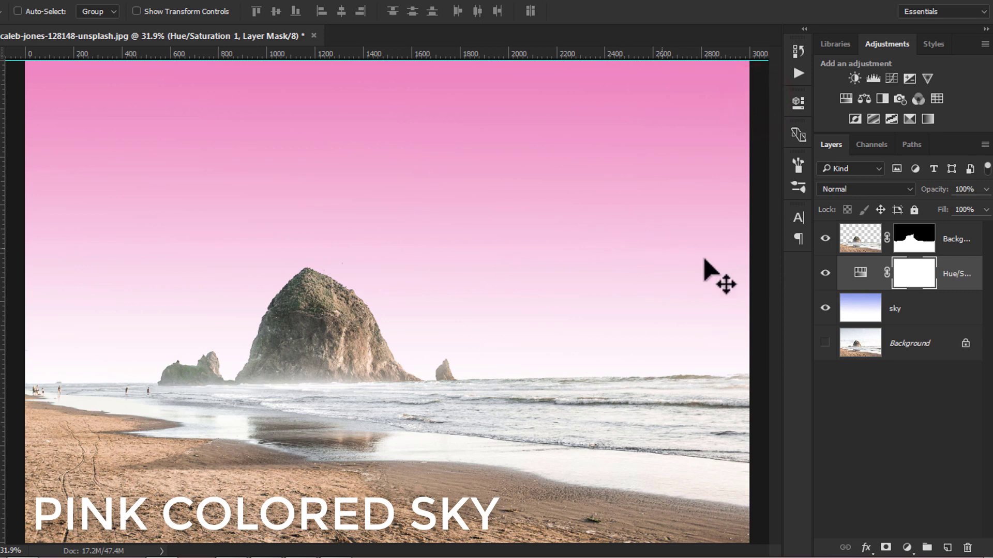
# - Reopen the Hue/Saturation settings and drag Hue to +178 for a warm yellow sky
pyautogui.doubleClick(858, 279)
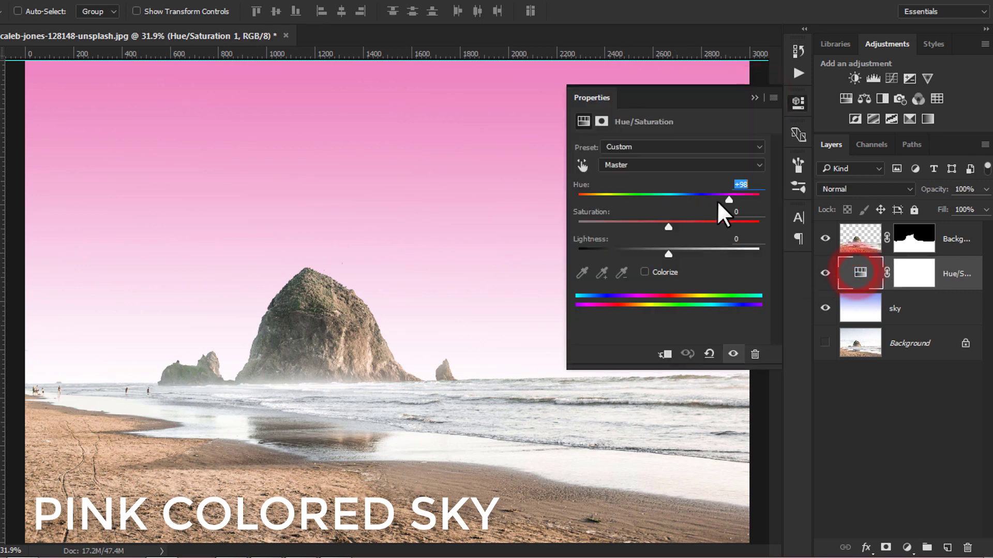
pyautogui.moveTo(725, 199); pyautogui.dragTo(758, 201)
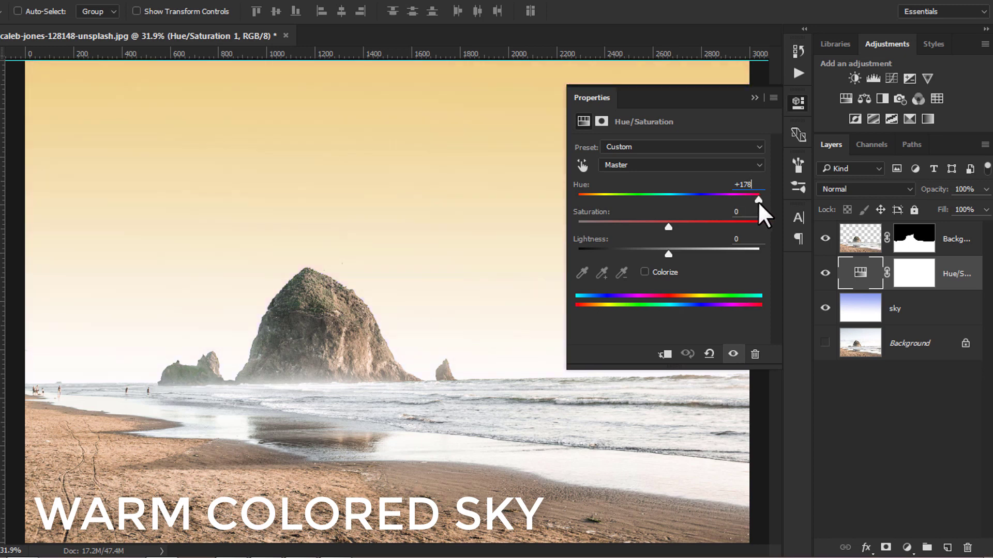
# - Close Properties and toggle the Hue/Saturation layer off and on to compare
pyautogui.click(753, 98)
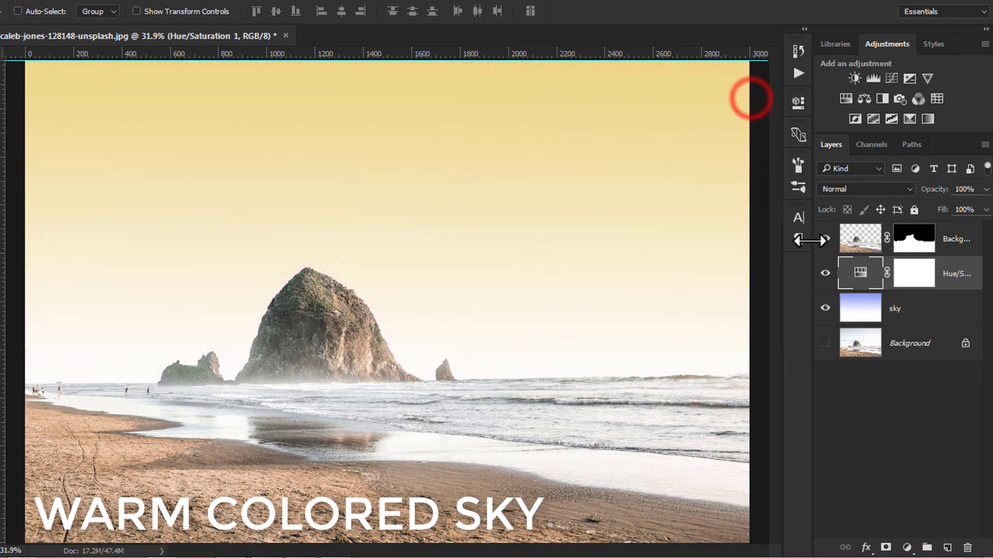
pyautogui.click(825, 273)
pyautogui.click(825, 273)
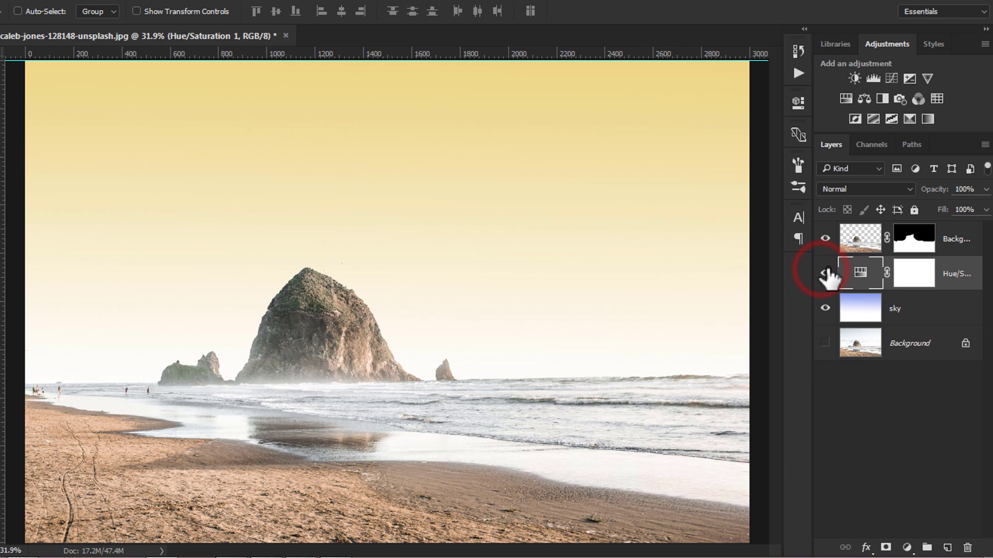
# - Set Hue to +113 and Saturation to +17 for a vivid pink sky, then compare
pyautogui.click(856, 273)
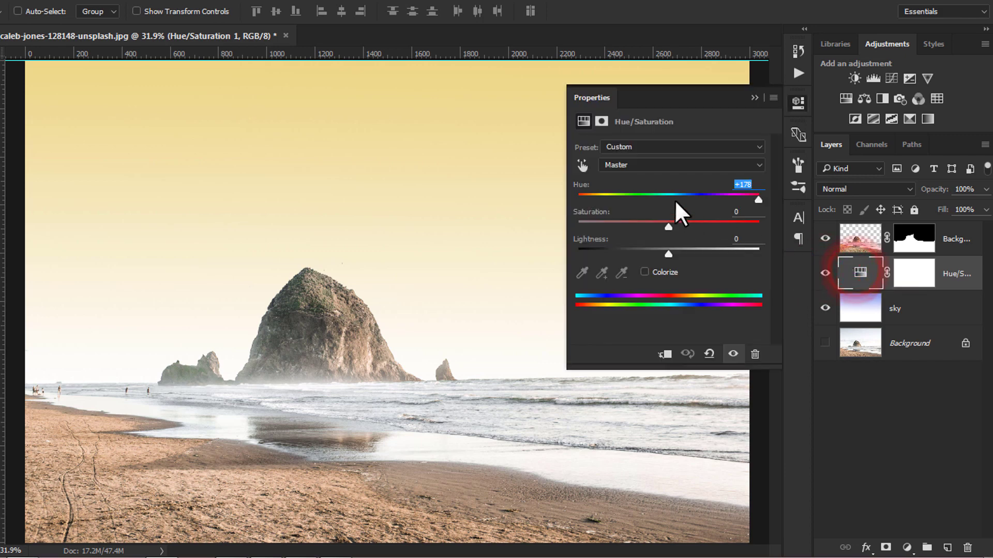
pyautogui.click(734, 199)
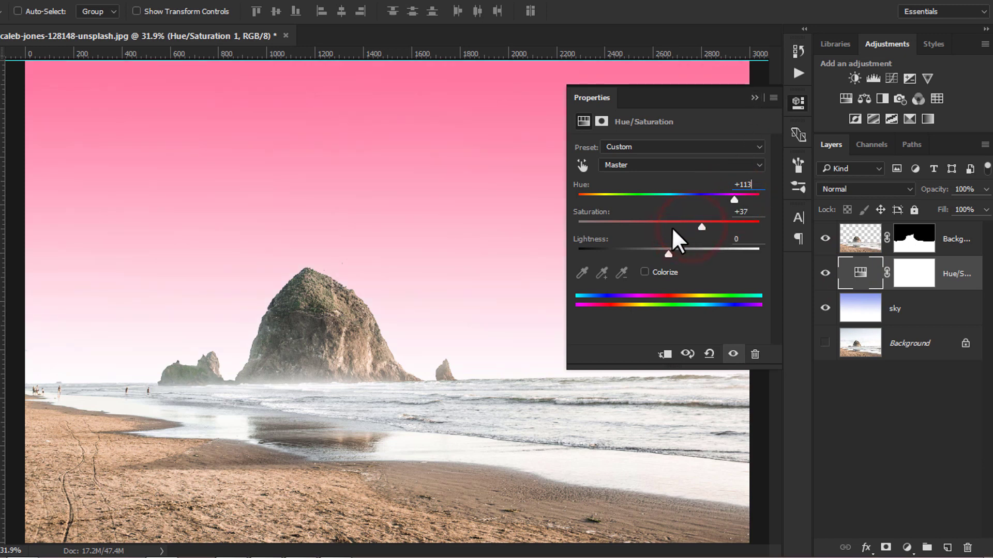
pyautogui.click(639, 227)
pyautogui.moveTo(638, 229); pyautogui.dragTo(676, 227)
pyautogui.click(751, 98)
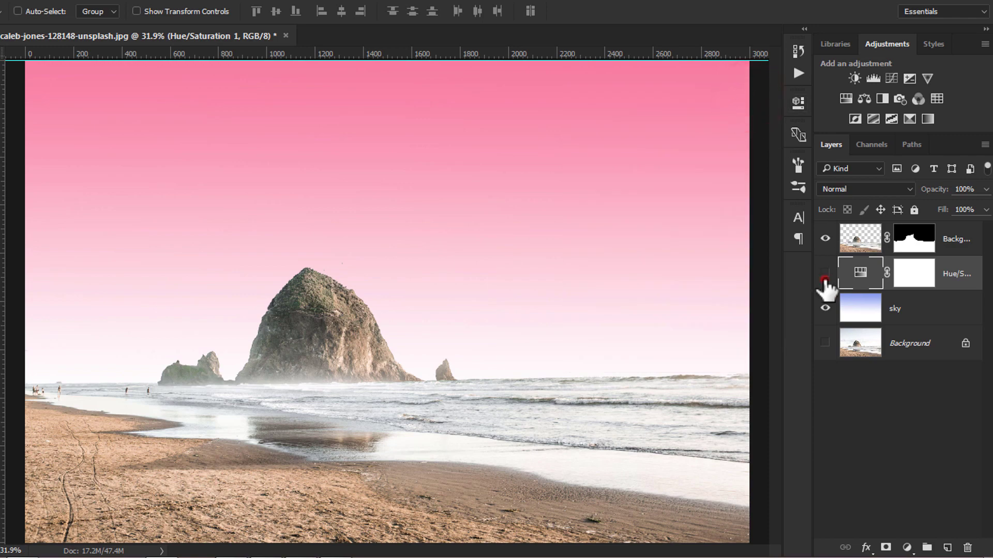
pyautogui.click(825, 274)
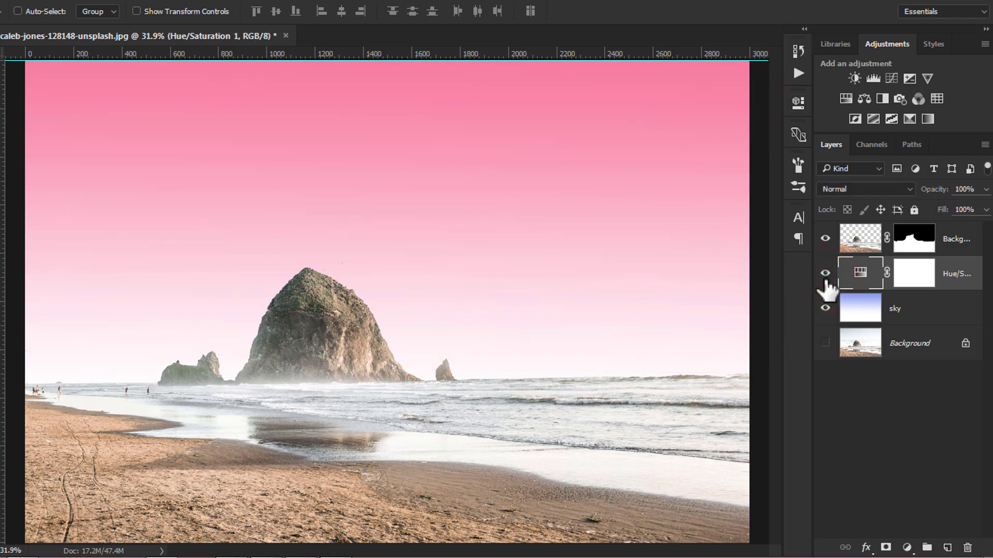